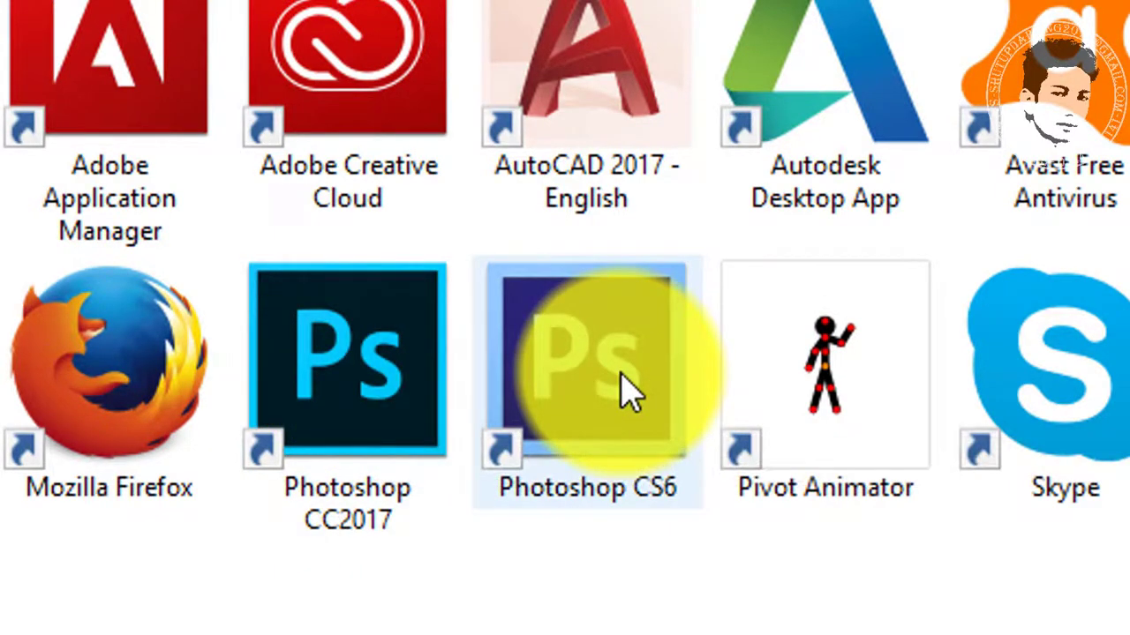
Step: Launch Photoshop CS6 and dismiss the system error and startup windows
{"action": "double_click", "coordinate": [620, 388]}
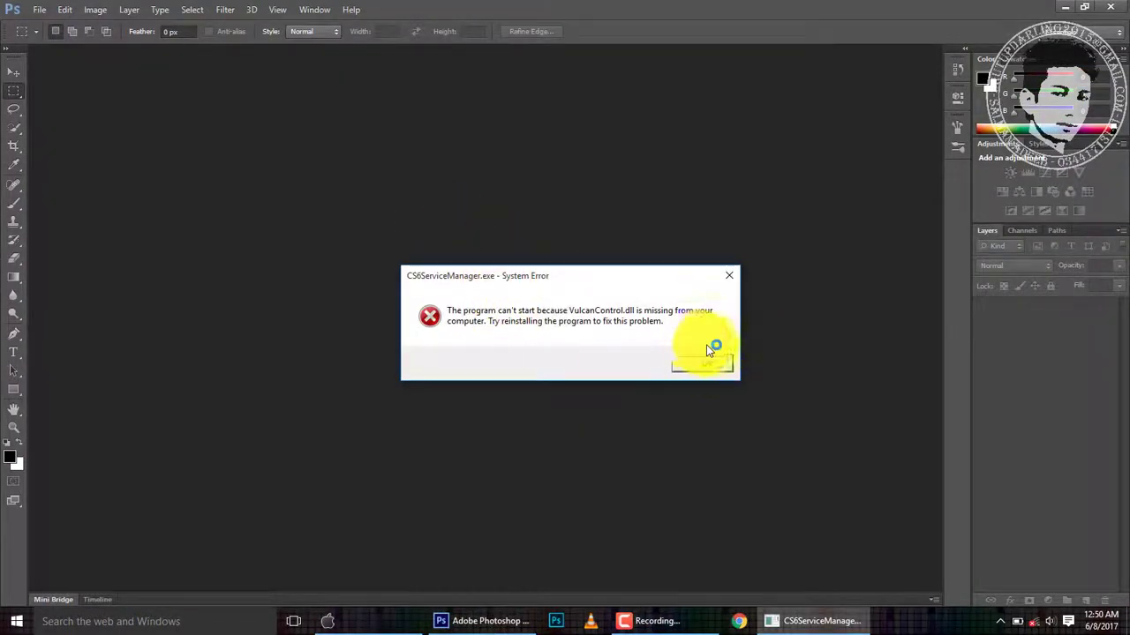
{"action": "left_click", "coordinate": [712, 365]}
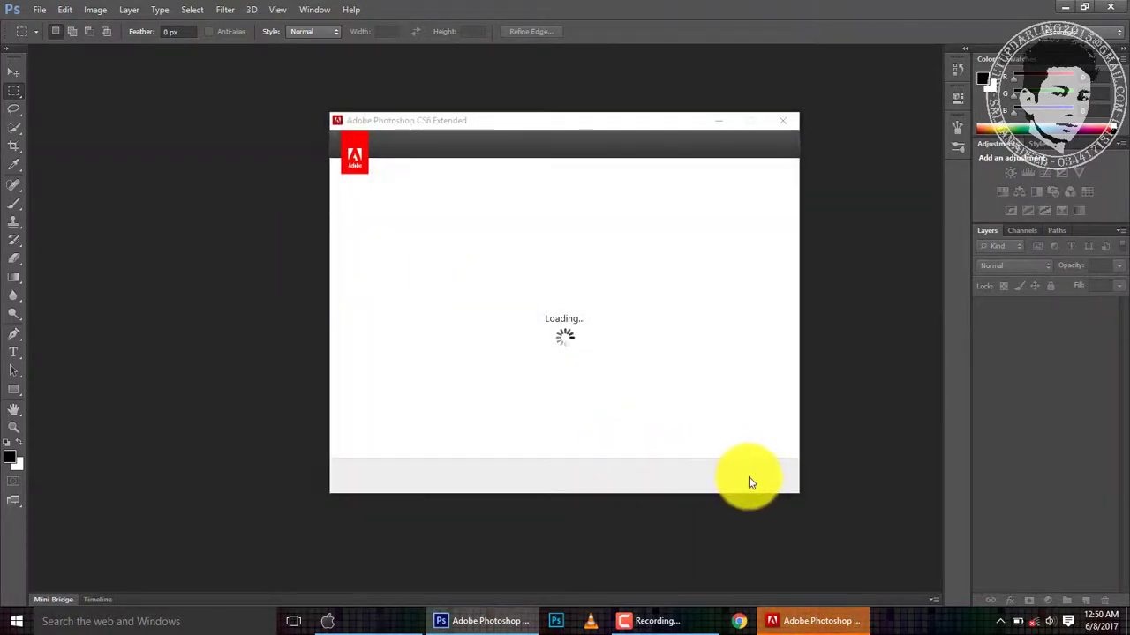
{"action": "left_click", "coordinate": [748, 477]}
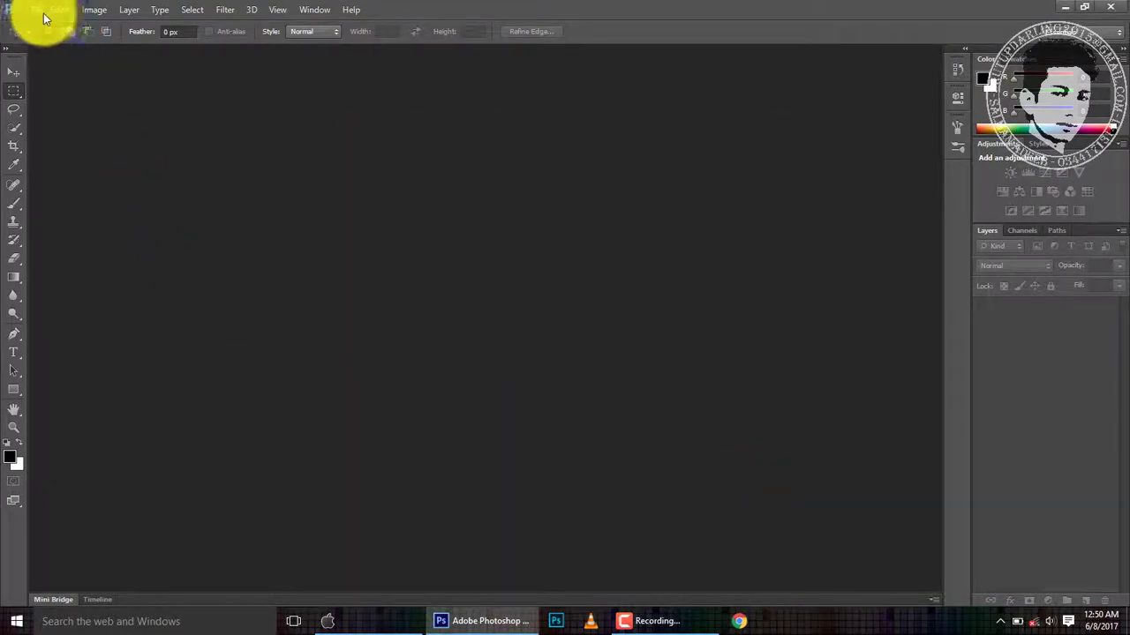
Step: Start a new document and name it "test"
{"action": "left_click", "coordinate": [38, 14]}
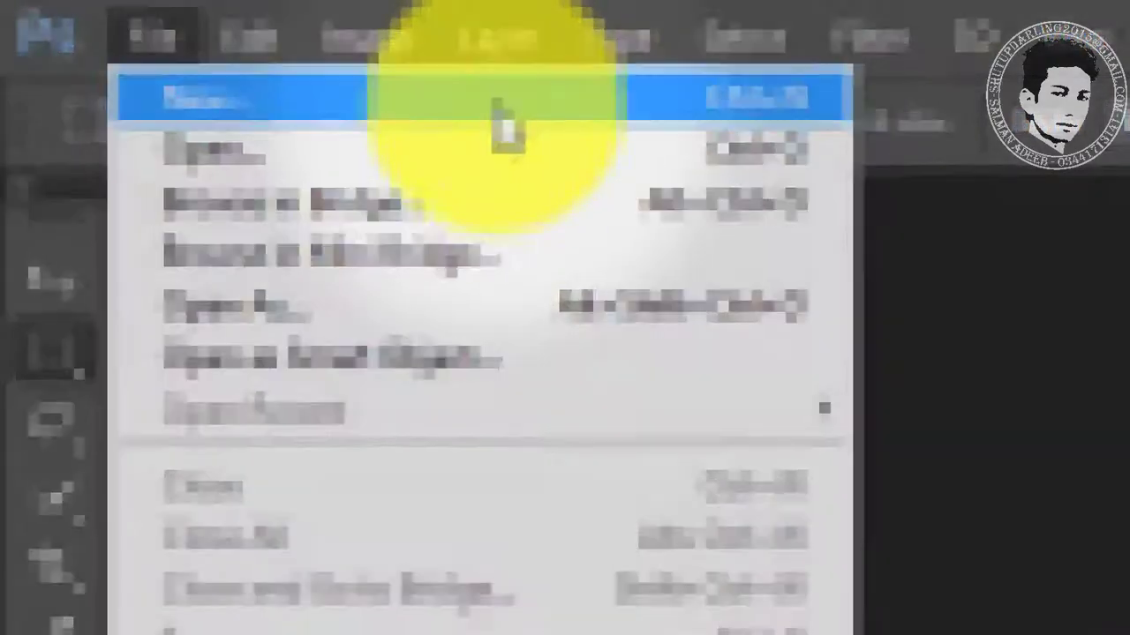
{"action": "left_click", "coordinate": [366, 130]}
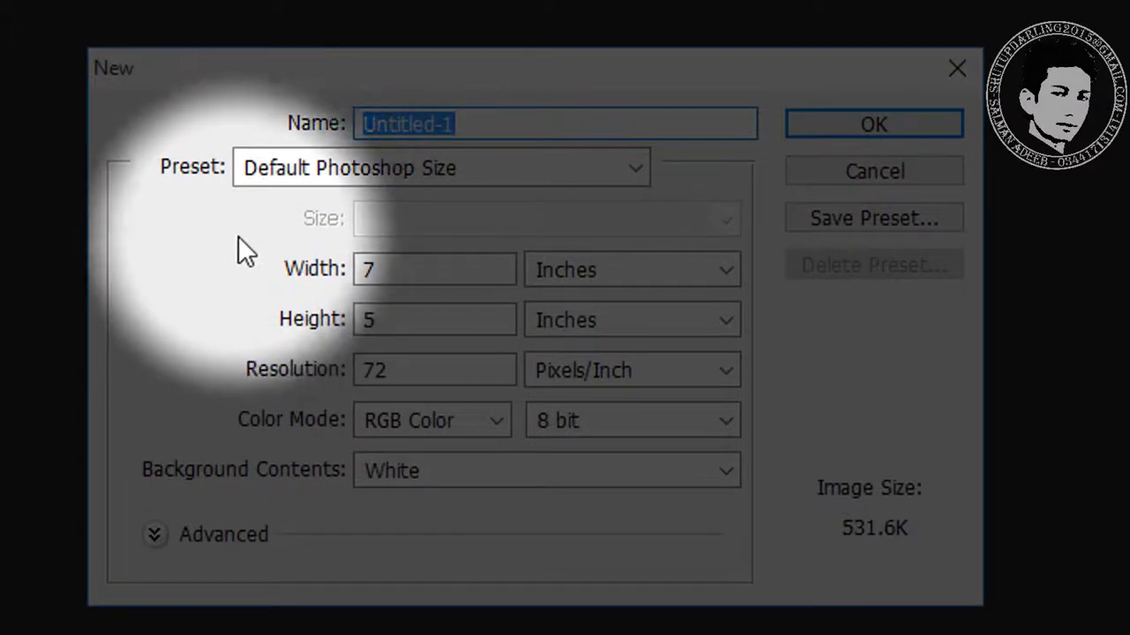
{"action": "left_click", "coordinate": [215, 241]}
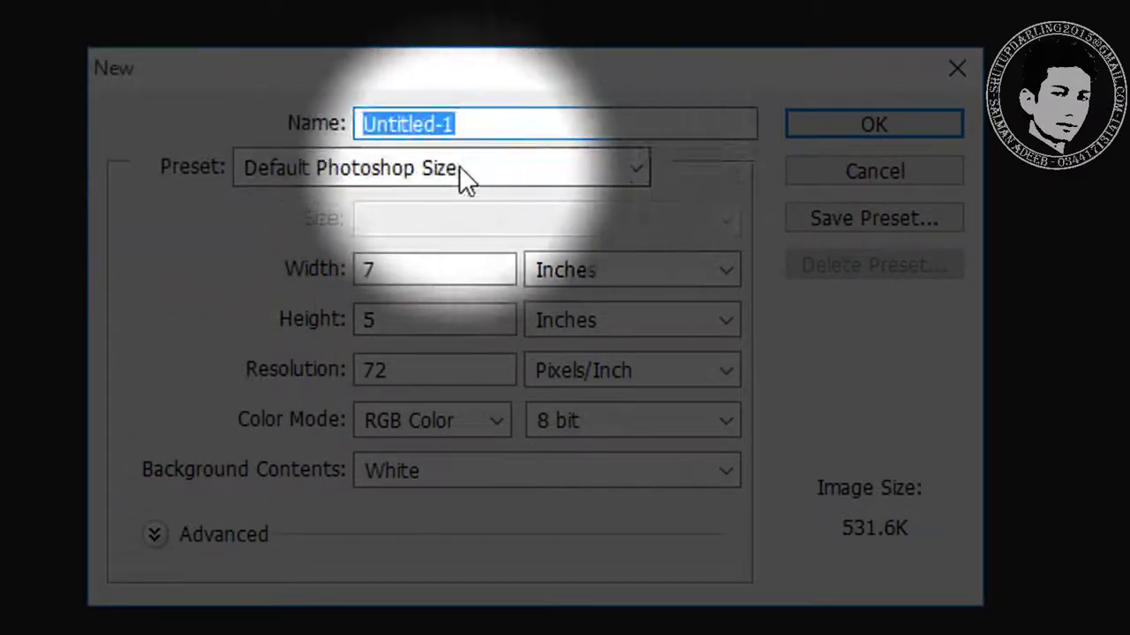
{"action": "left_click_drag", "start_coordinate": [481, 120], "coordinate": [318, 122]}
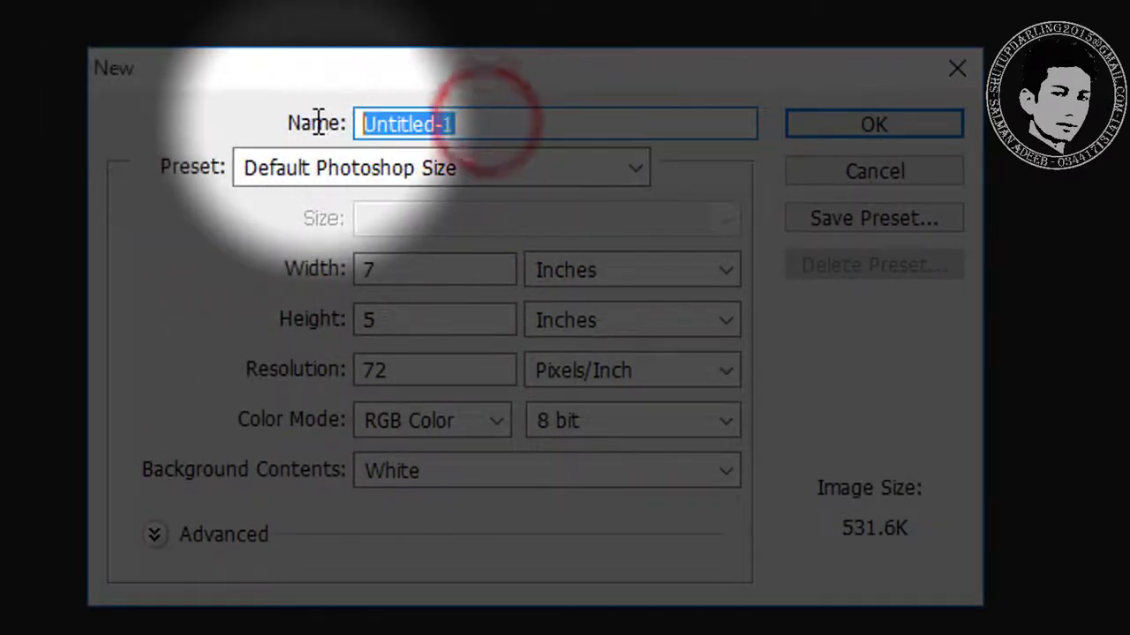
{"action": "type", "text": "te"}
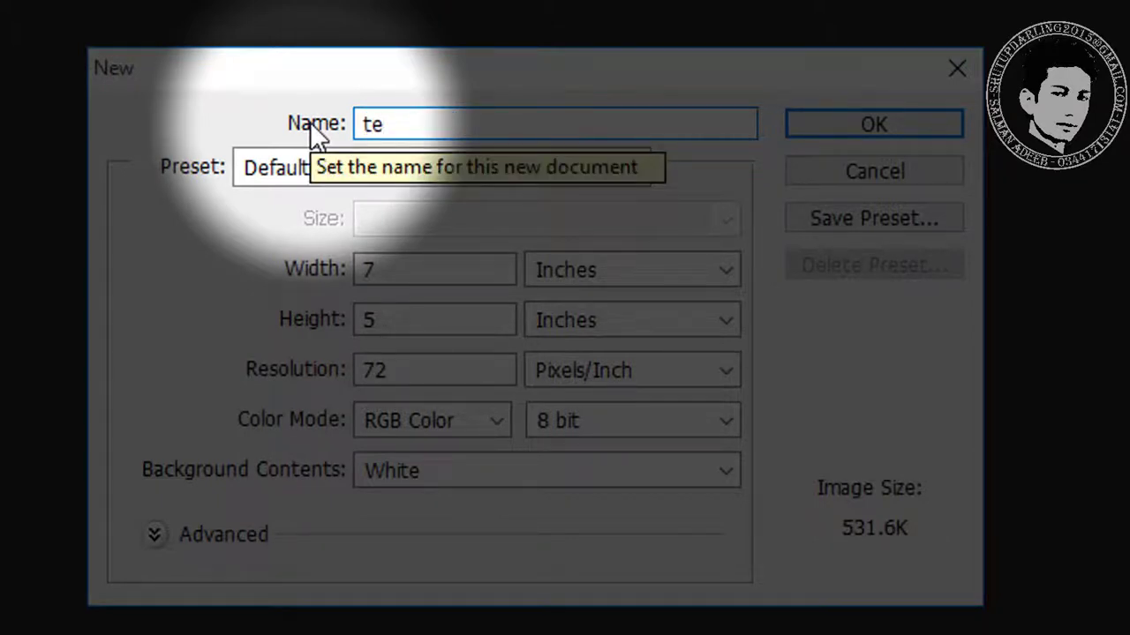
{"action": "type", "text": "st"}
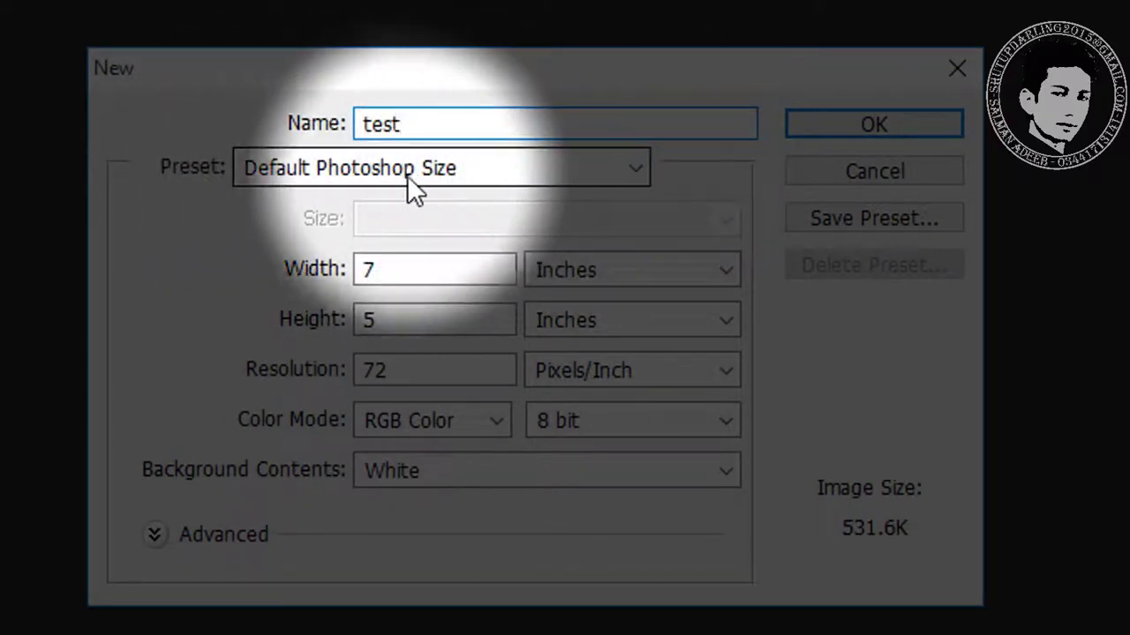
Step: Choose the Custom preset for the new document and set its width to 10 inches and height to 20 inches
{"action": "left_click", "coordinate": [639, 166]}
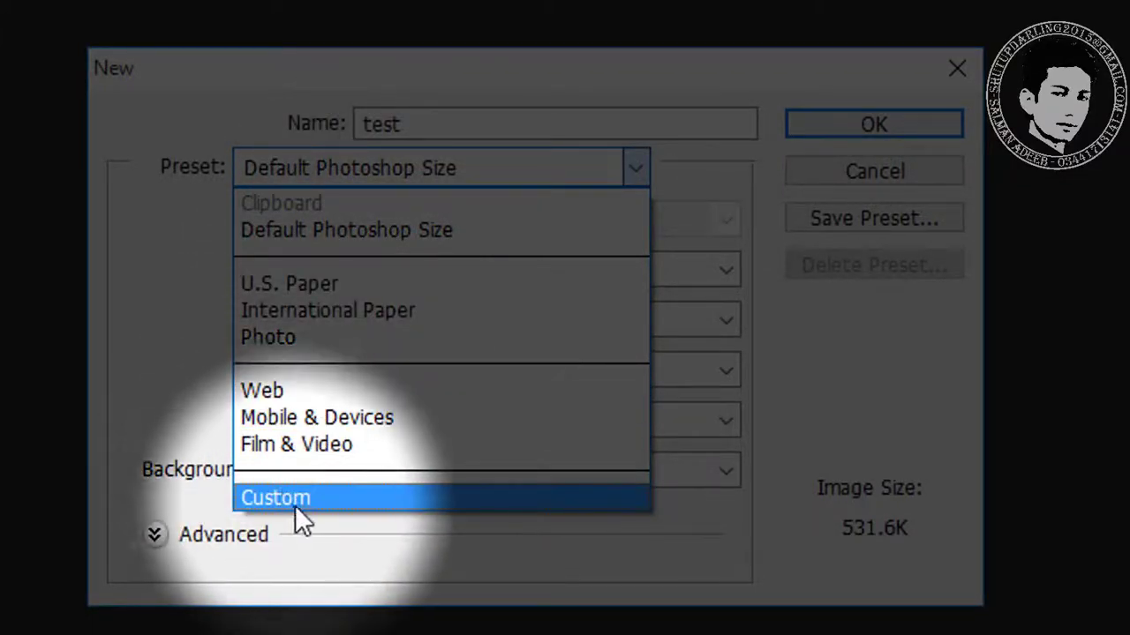
{"action": "left_click", "coordinate": [292, 497]}
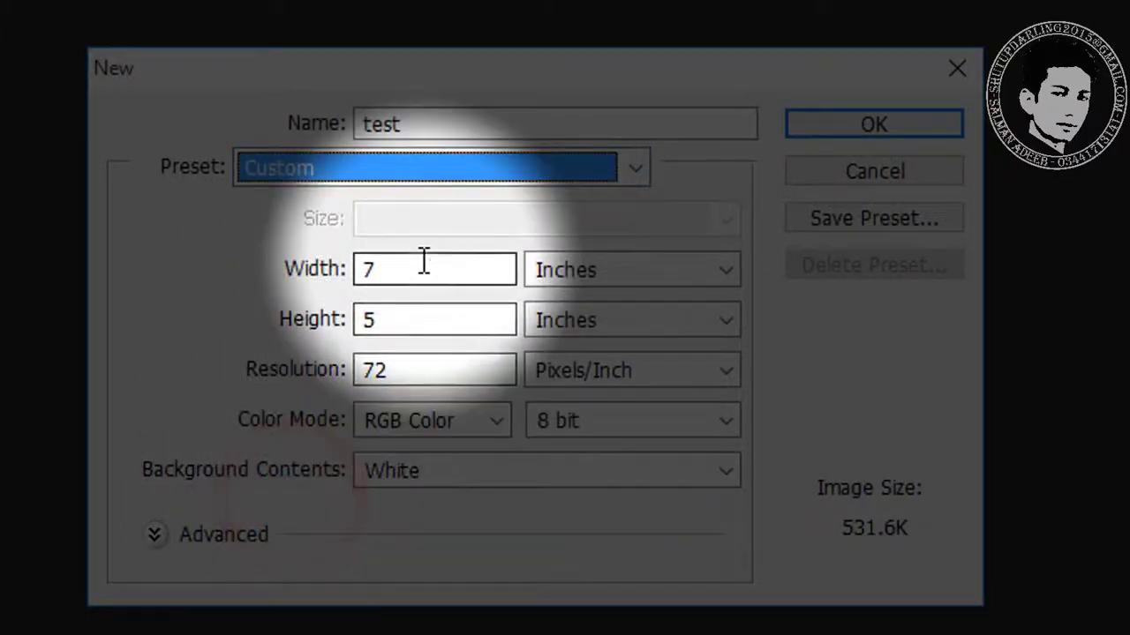
{"action": "left_click", "coordinate": [425, 273]}
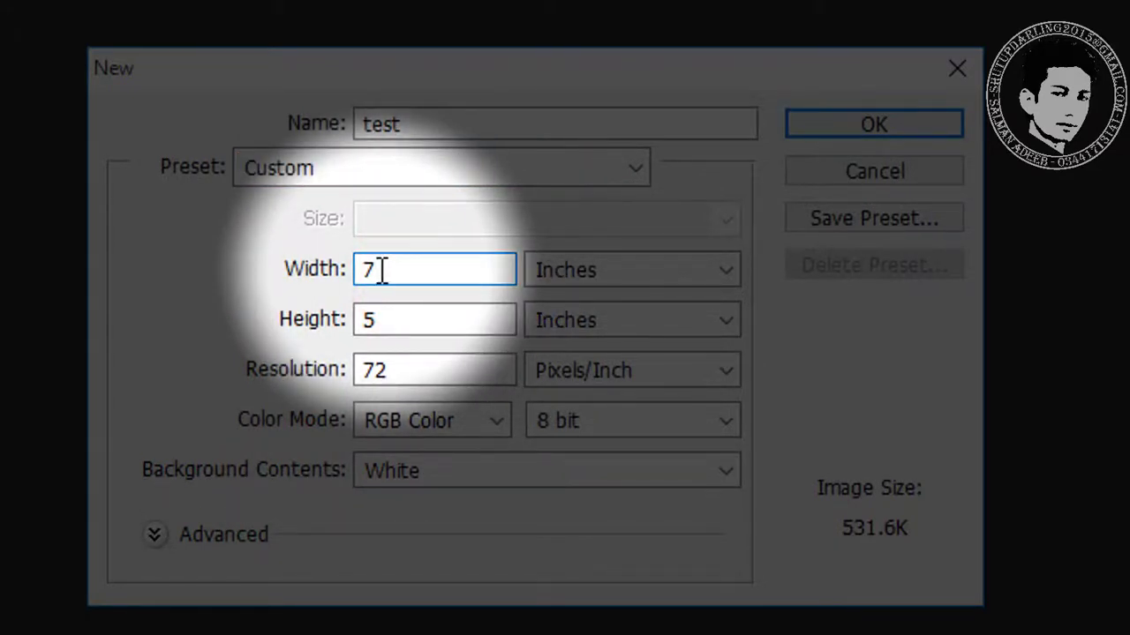
{"action": "double_click", "coordinate": [384, 270]}
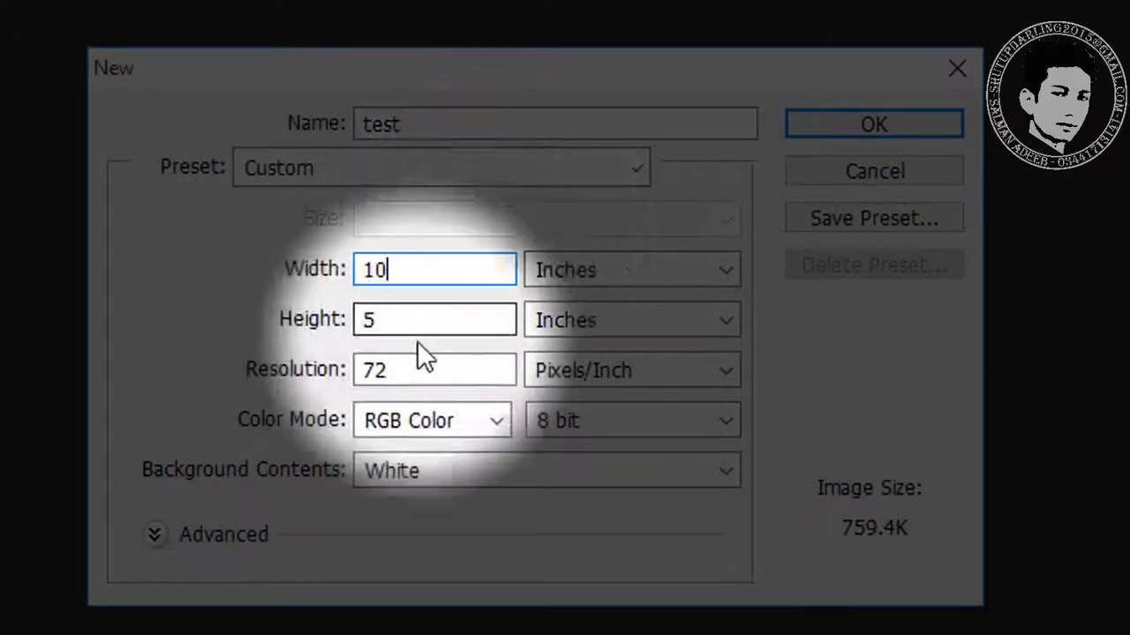
{"action": "double_click", "coordinate": [393, 320]}
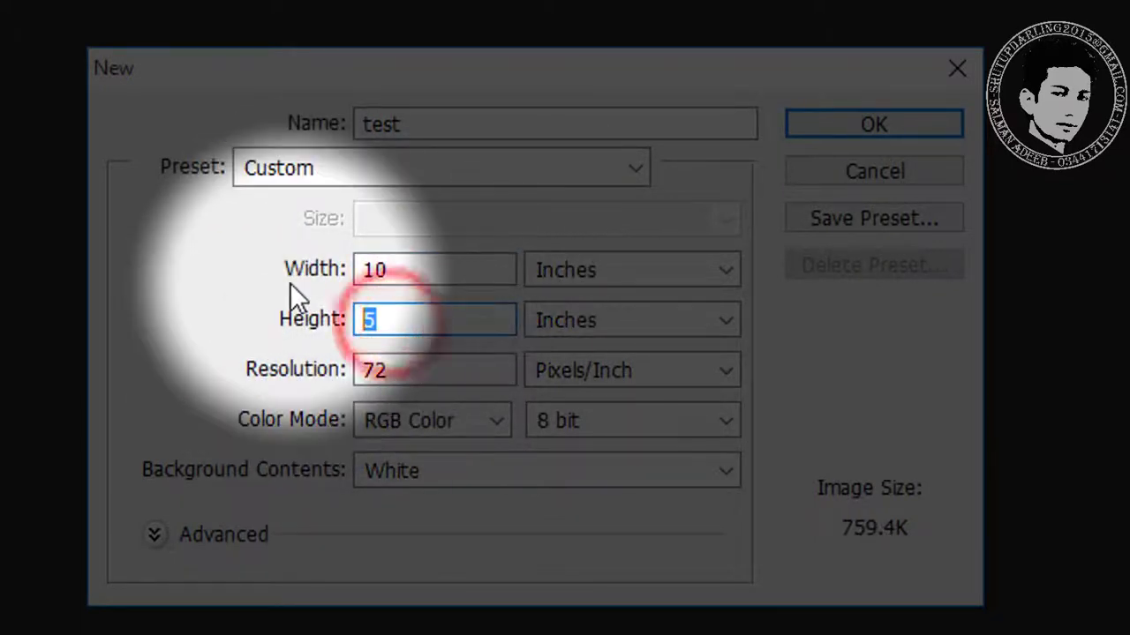
{"action": "type", "text": "20"}
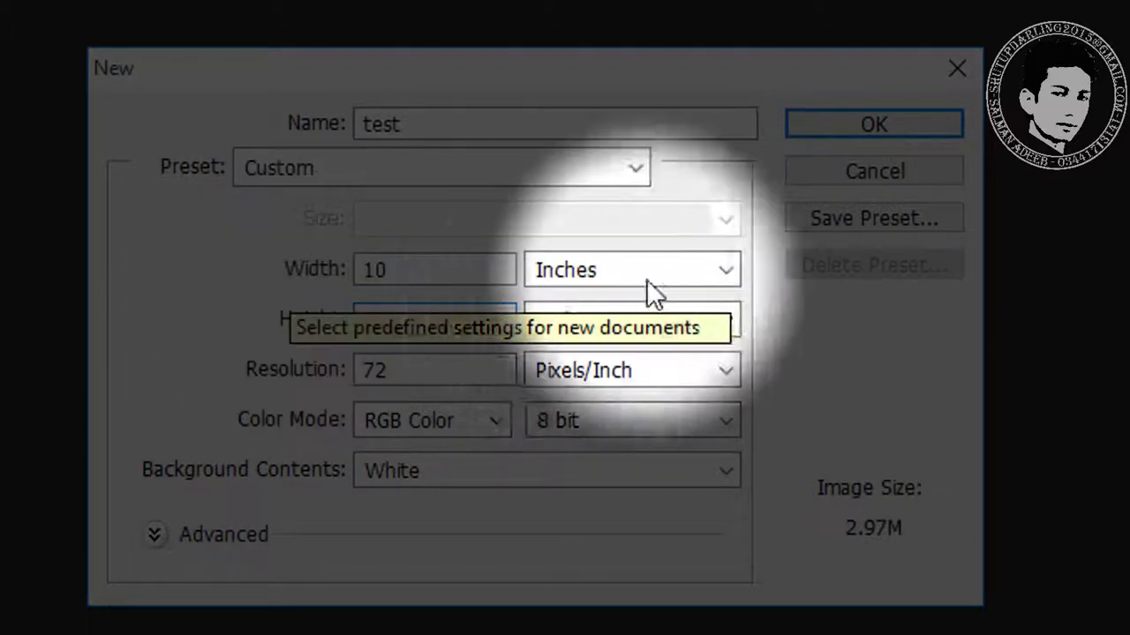
Step: Change the measurement unit of the new document's width and height to Picas
{"action": "left_click", "coordinate": [722, 273]}
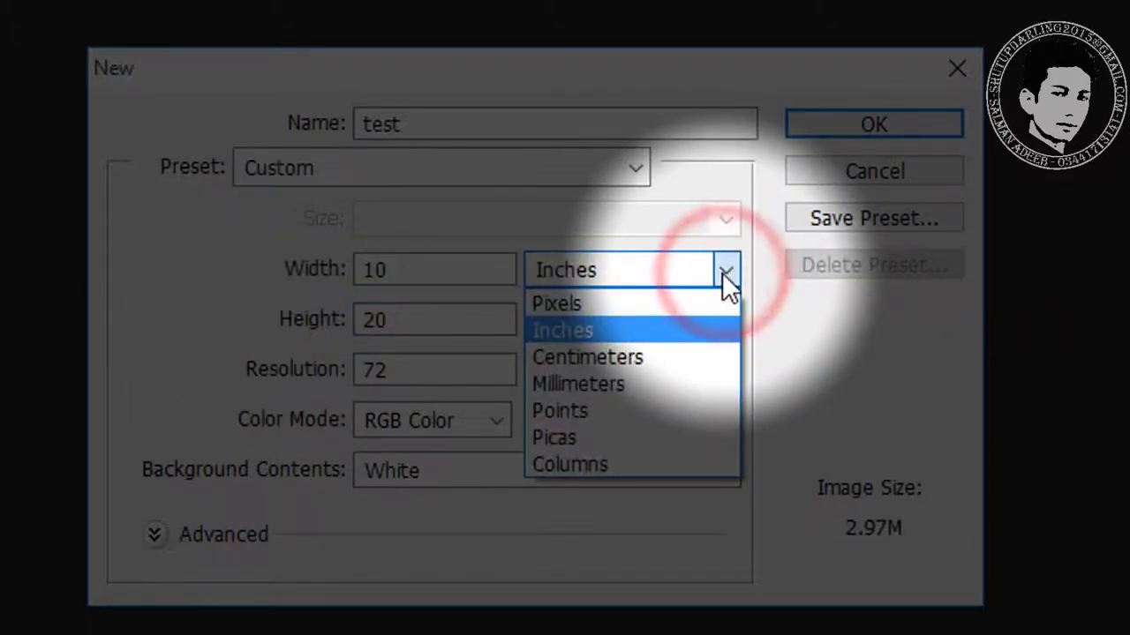
{"action": "left_click", "coordinate": [722, 272]}
{"action": "left_click", "coordinate": [727, 323]}
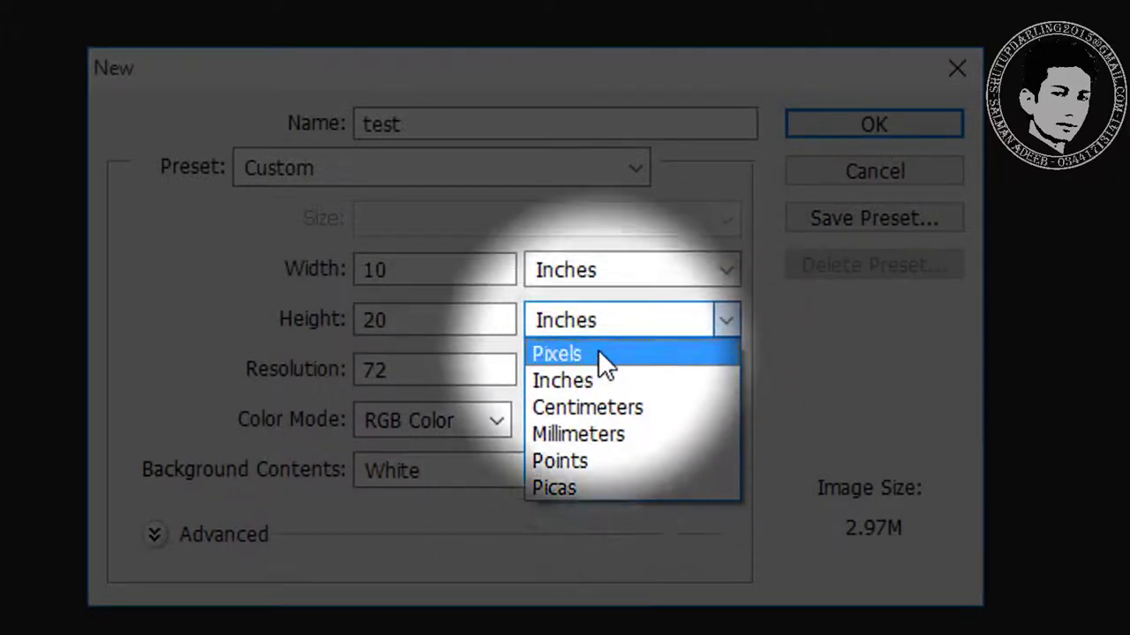
{"action": "left_click", "coordinate": [597, 373]}
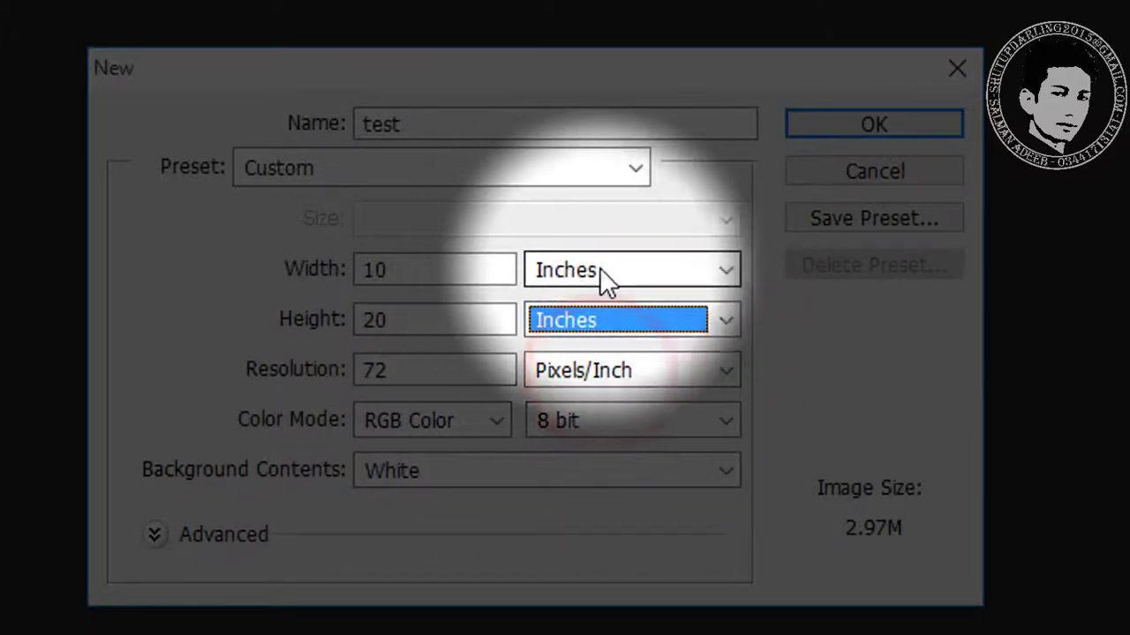
{"action": "left_click", "coordinate": [606, 267]}
{"action": "left_click", "coordinate": [725, 267]}
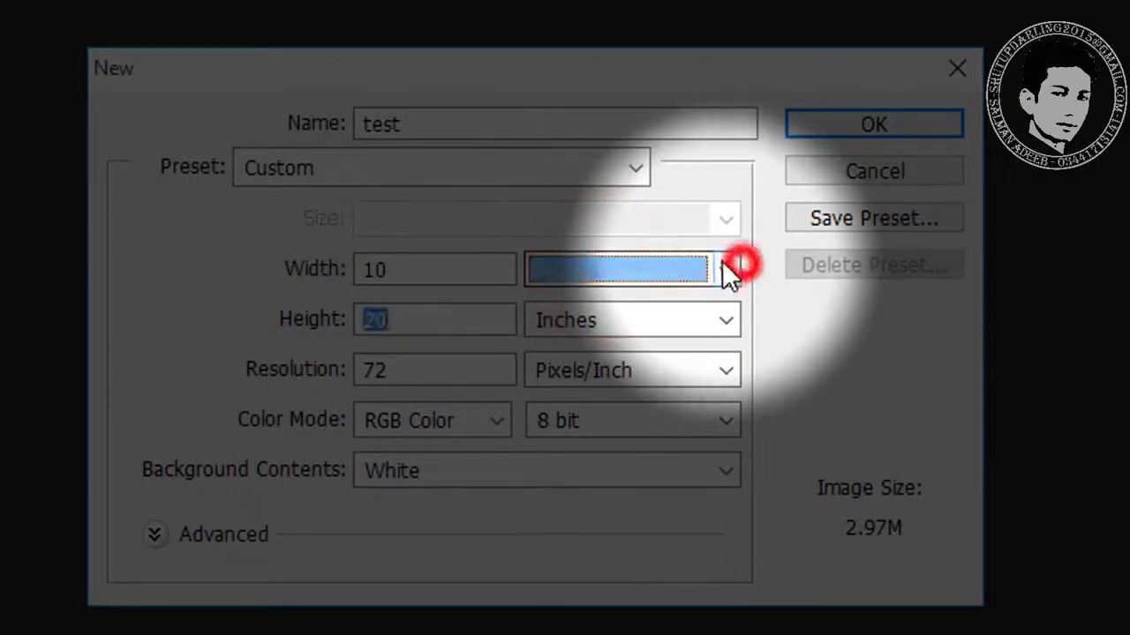
{"action": "left_click", "coordinate": [645, 434]}
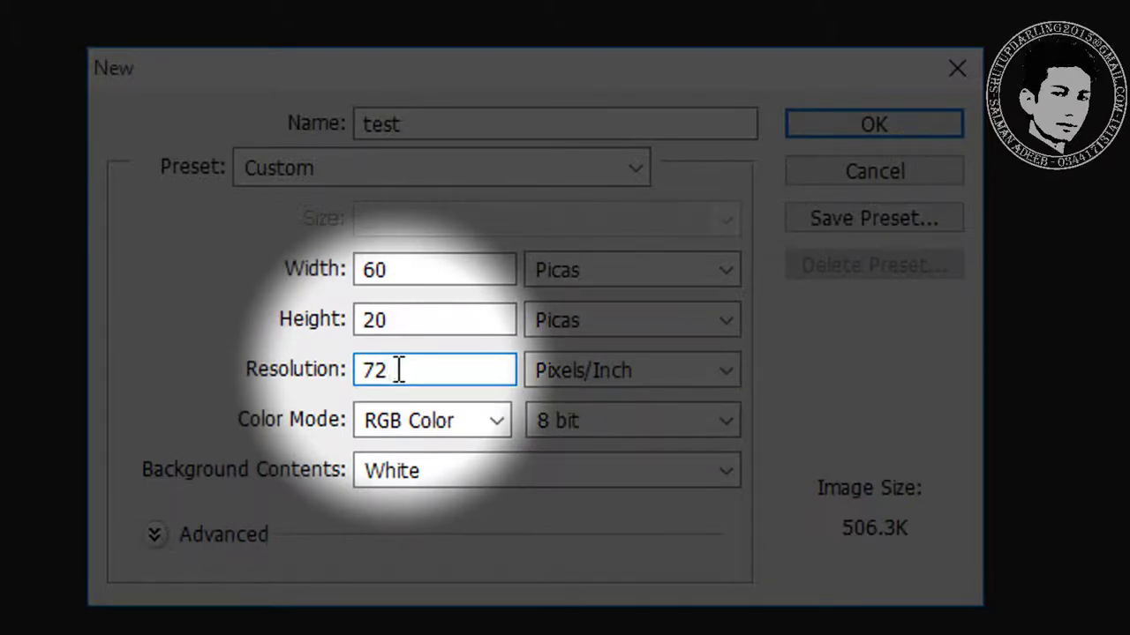
Step: Set the new document's resolution to 300 pixels/inch, dismissing the interrupting system error
{"action": "left_click_drag", "start_coordinate": [399, 370], "coordinate": [350, 371]}
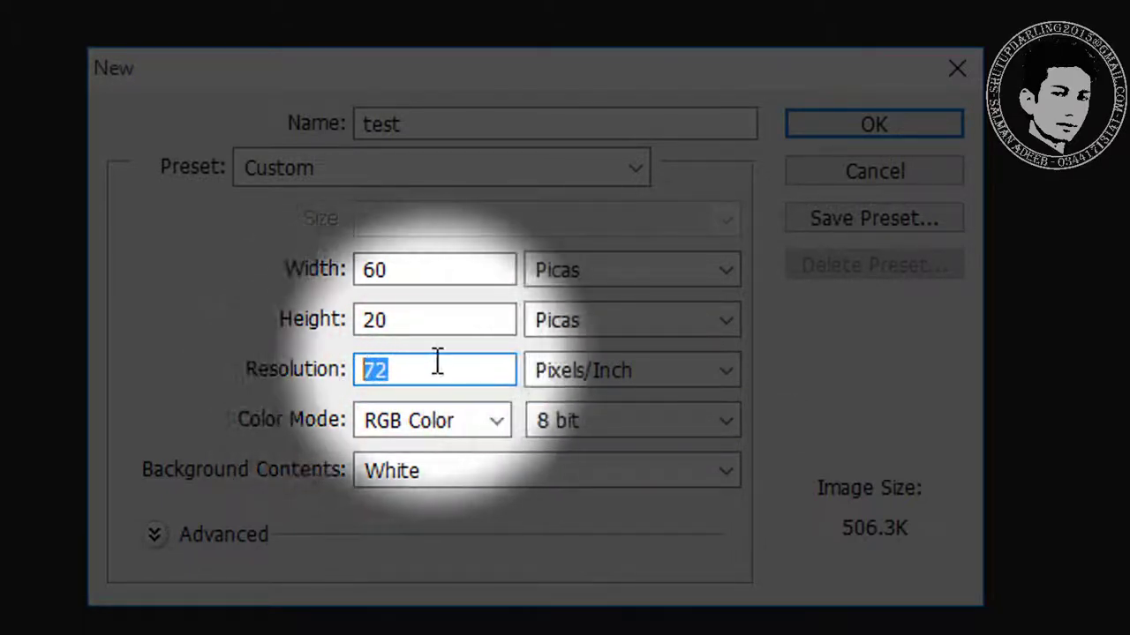
{"action": "left_click", "coordinate": [449, 376]}
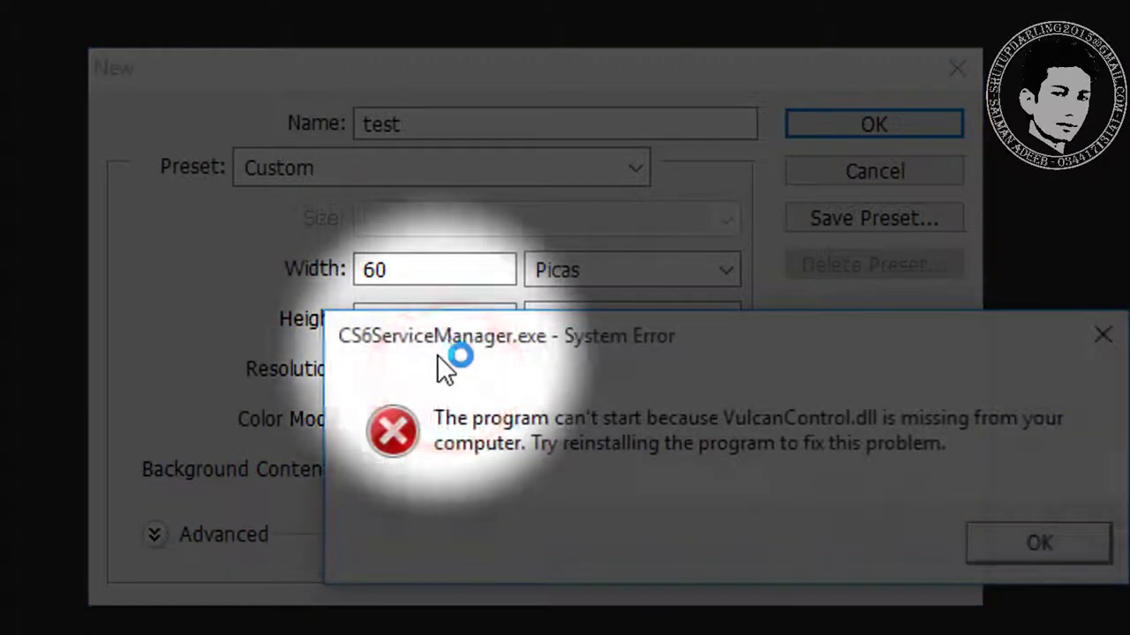
{"action": "left_click", "coordinate": [1056, 553]}
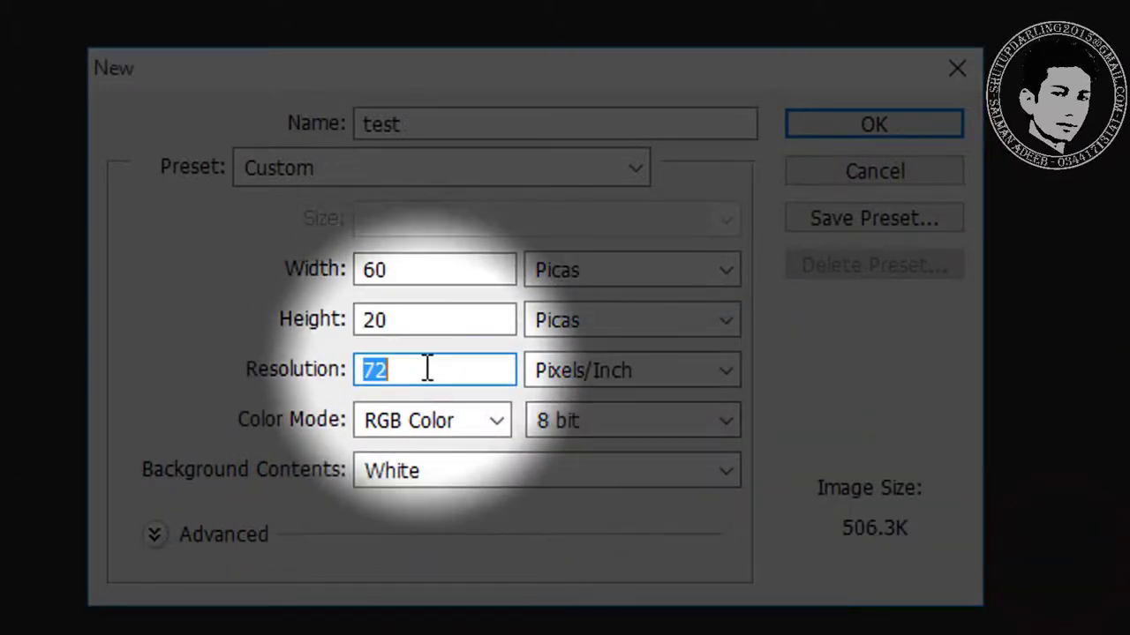
{"action": "left_click", "coordinate": [427, 369]}
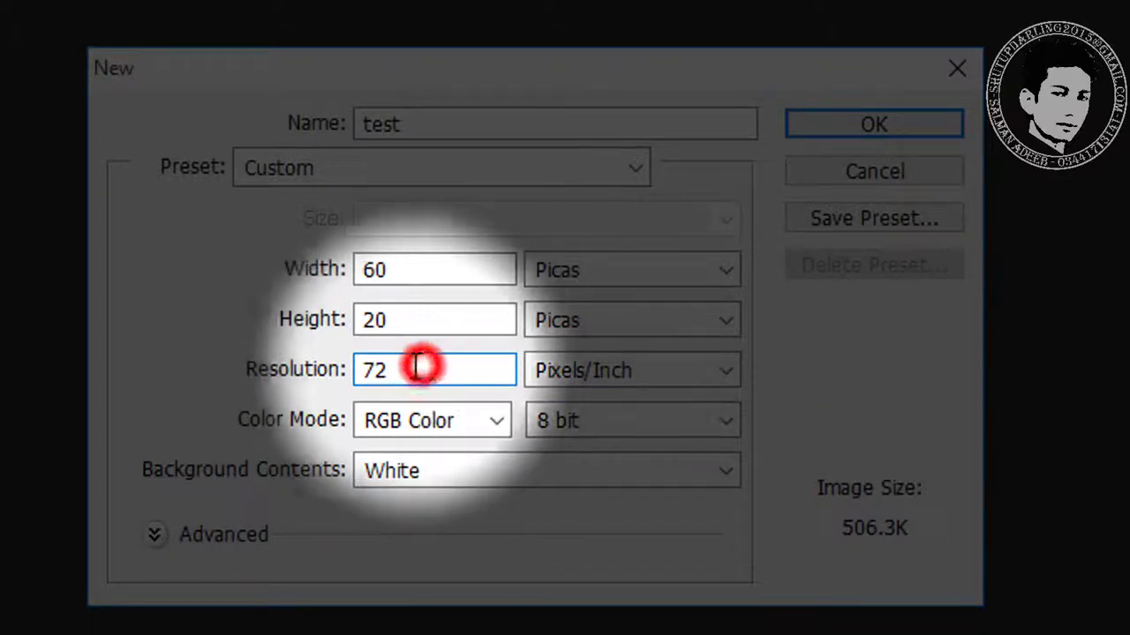
{"action": "double_click", "coordinate": [424, 369]}
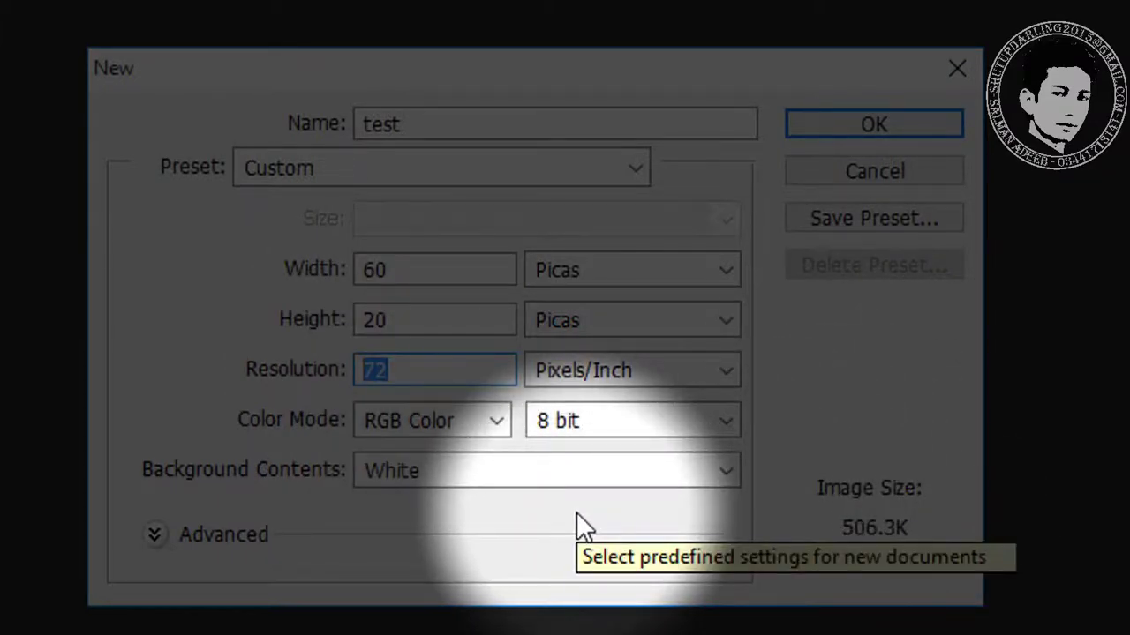
{"action": "type", "text": "300"}
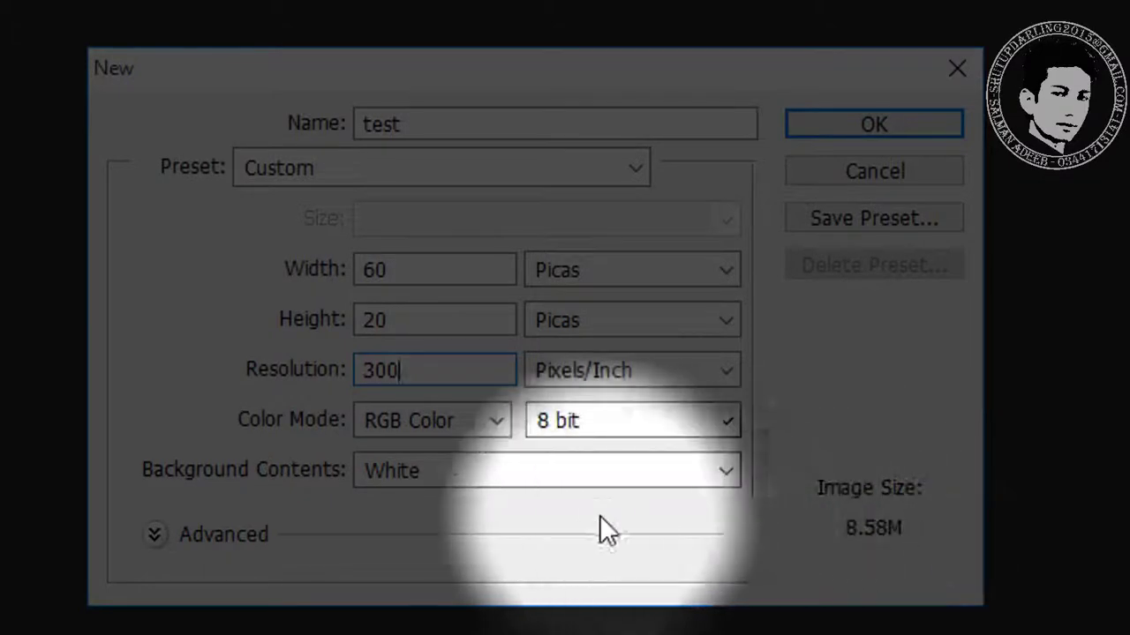
{"action": "left_click", "coordinate": [519, 518]}
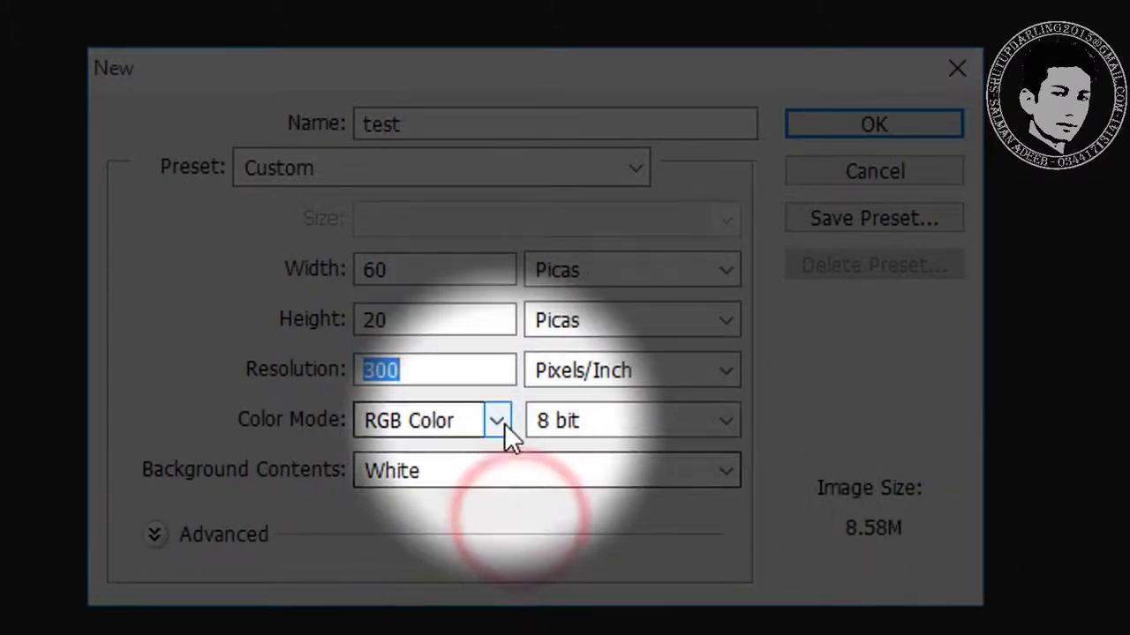
Step: Select RGB Color as the color mode with a bit depth of 8 bit
{"action": "left_click", "coordinate": [496, 422]}
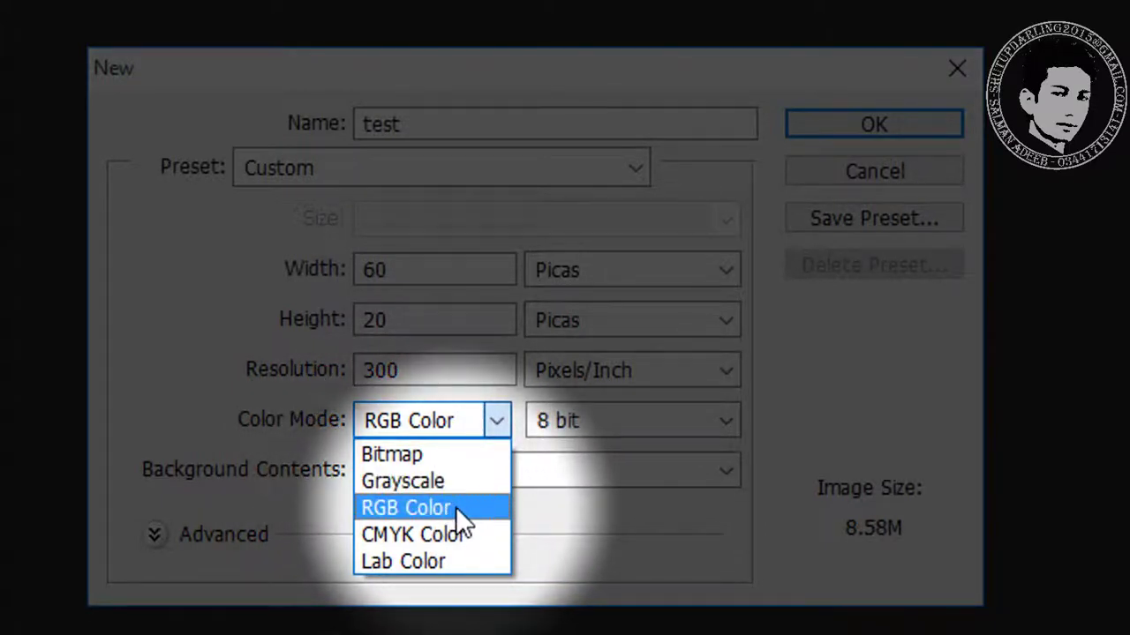
{"action": "left_click", "coordinate": [398, 510]}
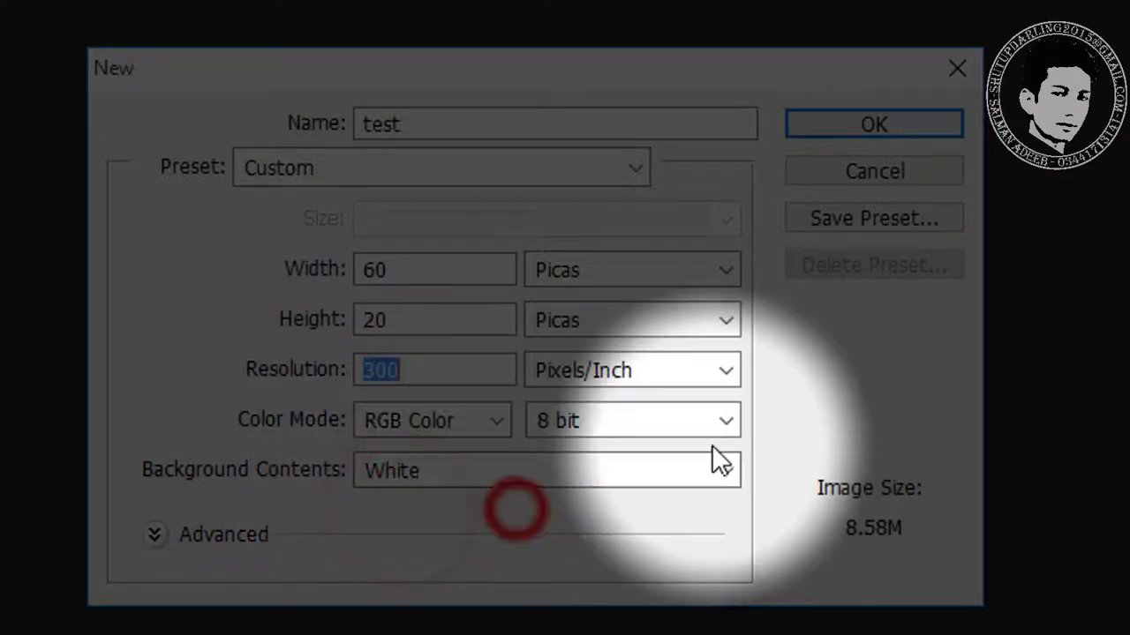
{"action": "left_click", "coordinate": [724, 421]}
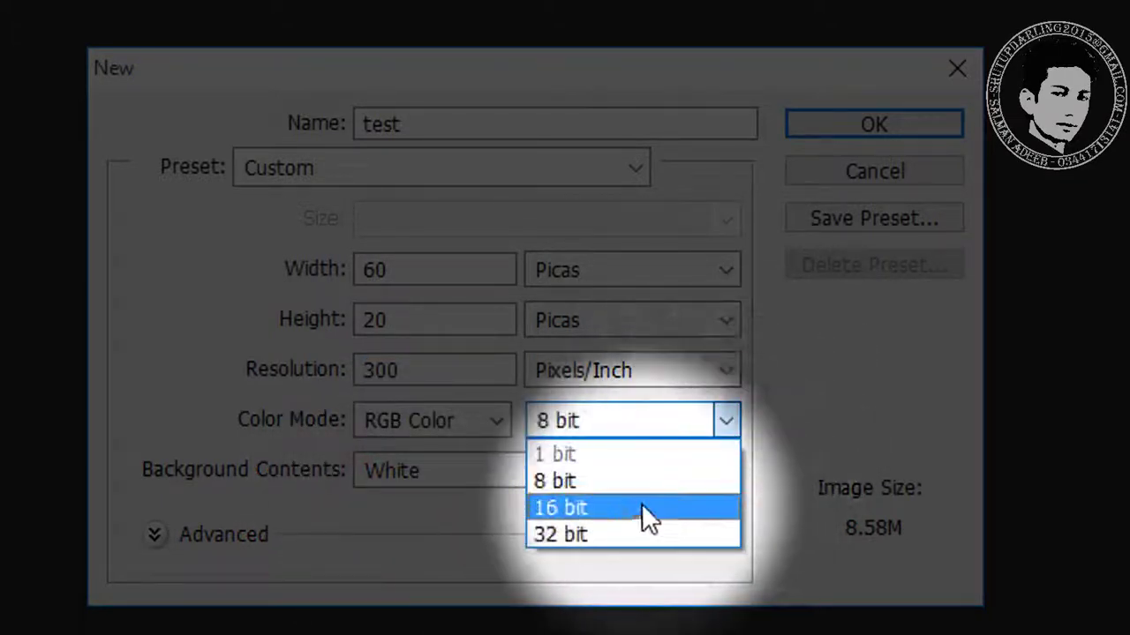
{"action": "left_click", "coordinate": [577, 484]}
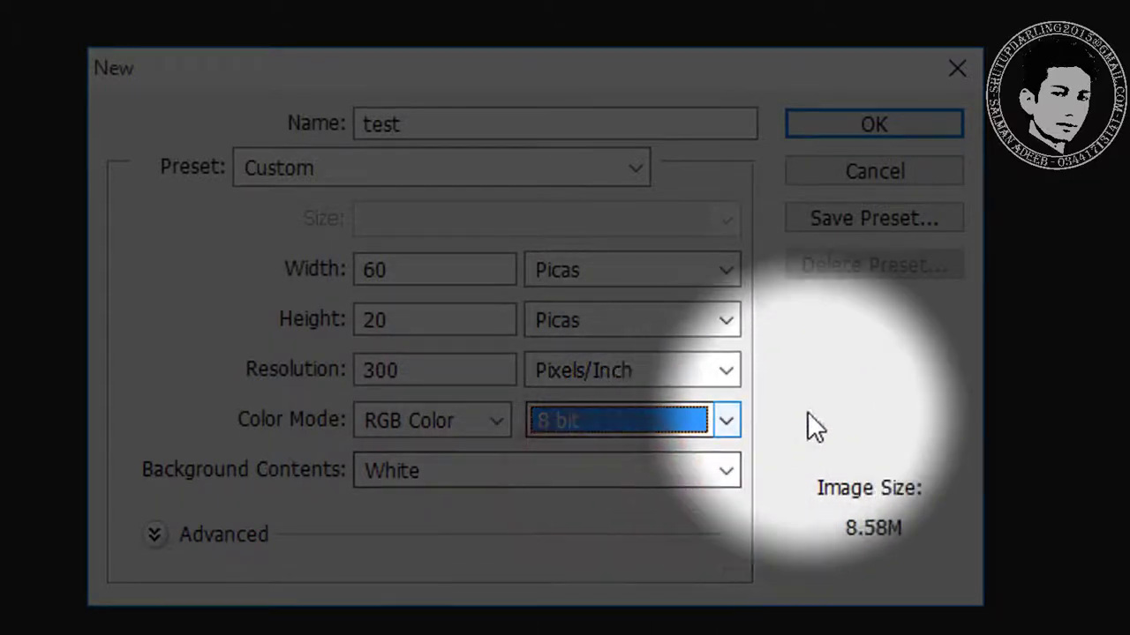
{"action": "left_click", "coordinate": [806, 411]}
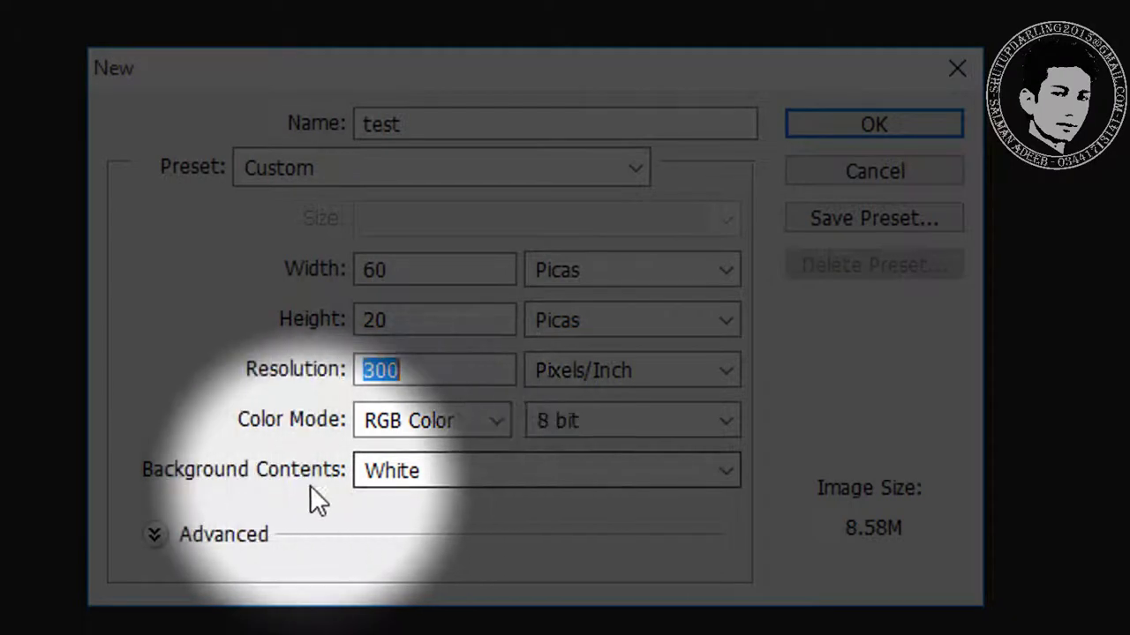
Step: Select White as the new document's background contents
{"action": "left_click", "coordinate": [723, 472]}
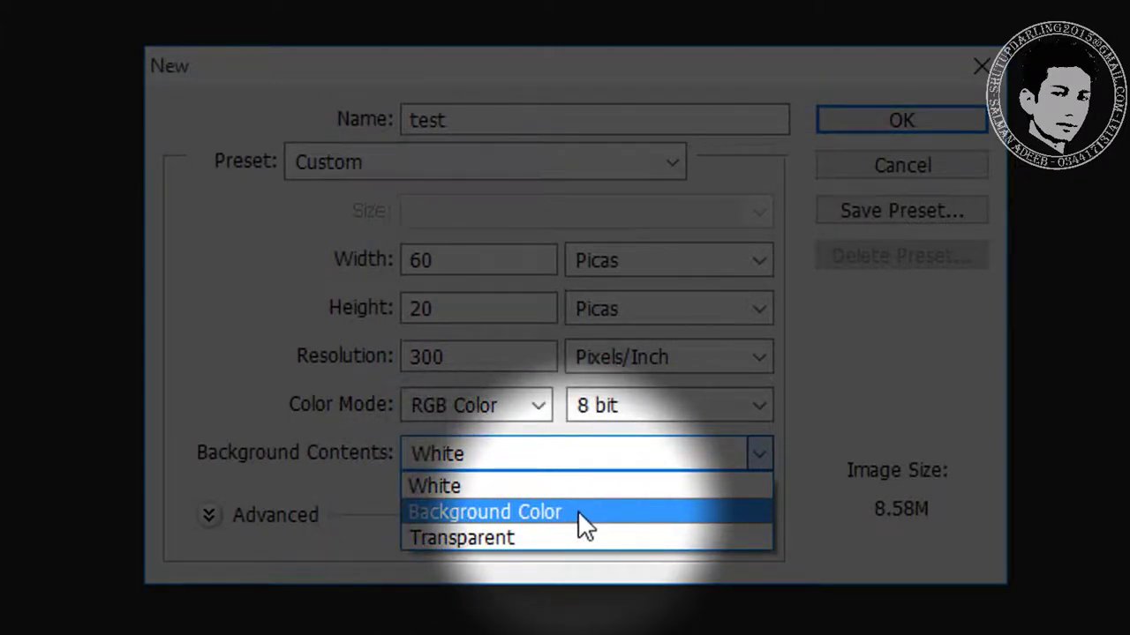
{"action": "left_click", "coordinate": [563, 493]}
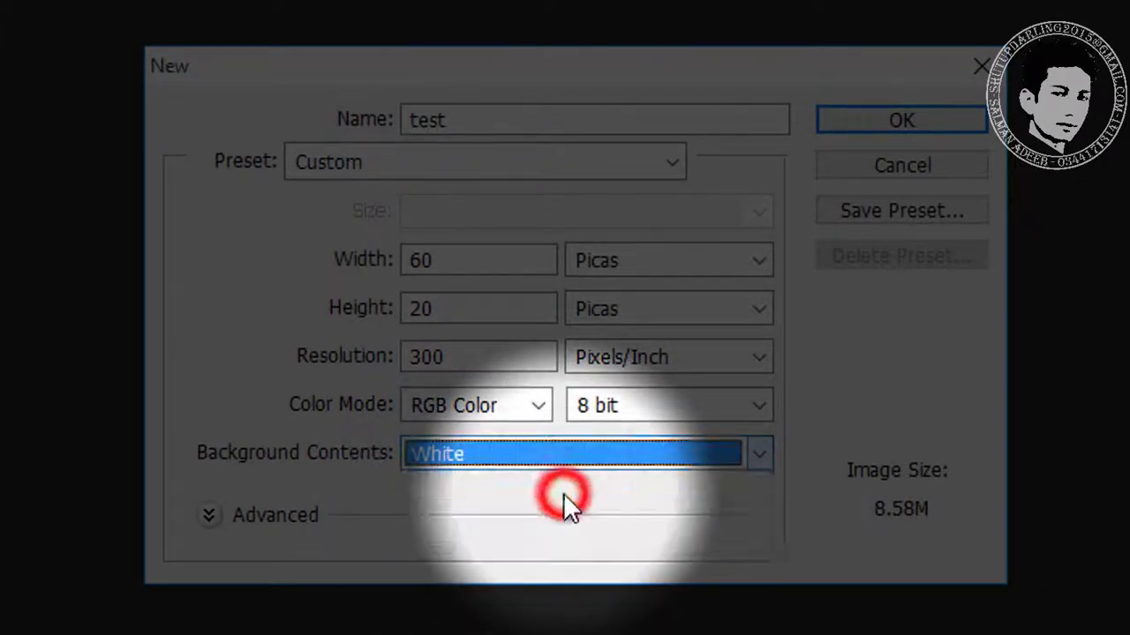
{"action": "left_click", "coordinate": [623, 544]}
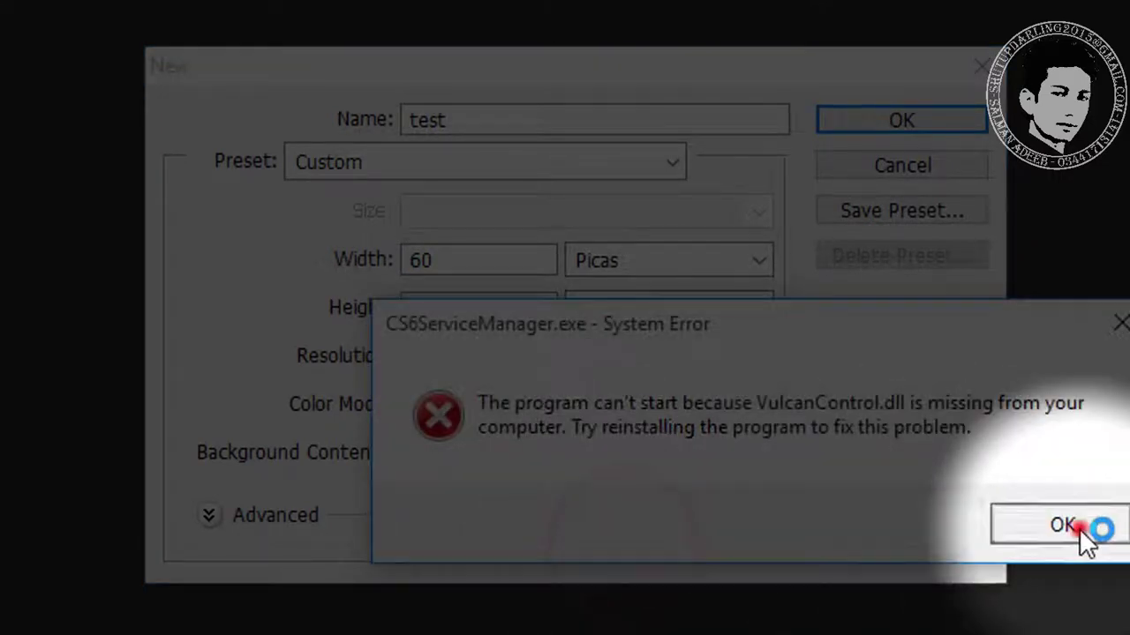
Step: Dismiss the interrupting system errors and create the new document "test" with the configured settings
{"action": "left_click", "coordinate": [1072, 526]}
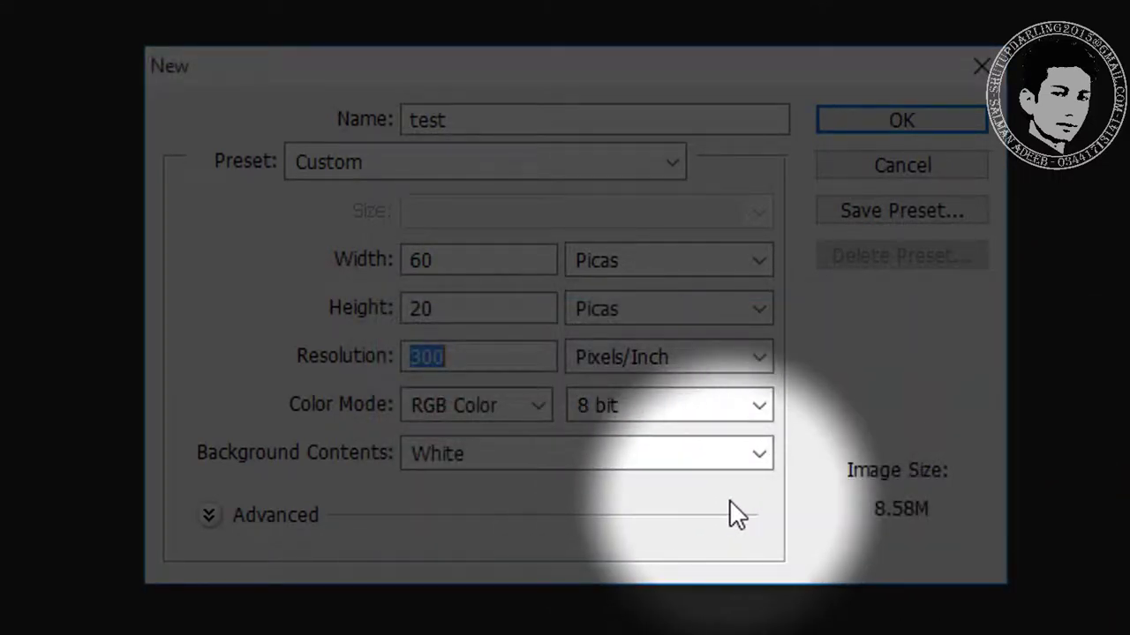
{"action": "left_click", "coordinate": [803, 501]}
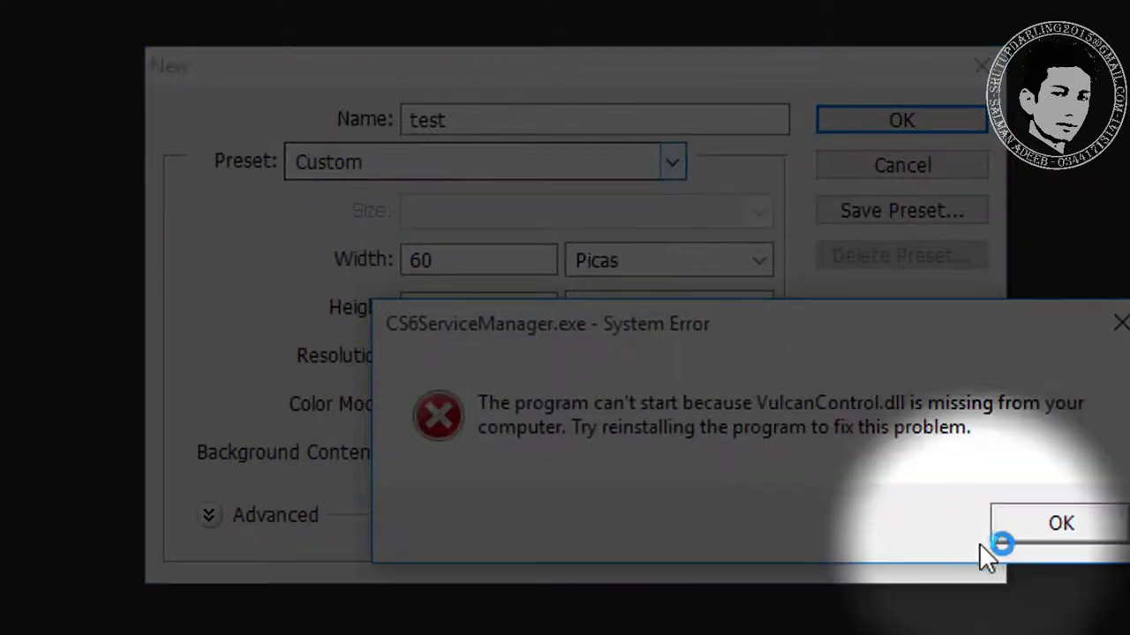
{"action": "left_click", "coordinate": [1015, 540]}
{"action": "left_click", "coordinate": [842, 335]}
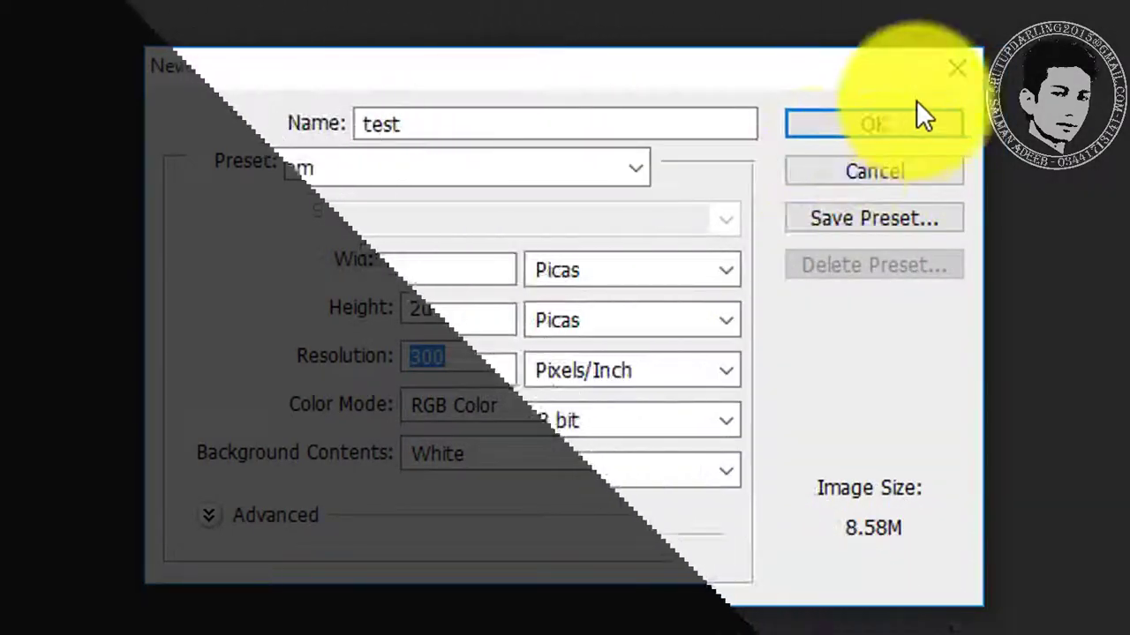
{"action": "left_click", "coordinate": [817, 134]}
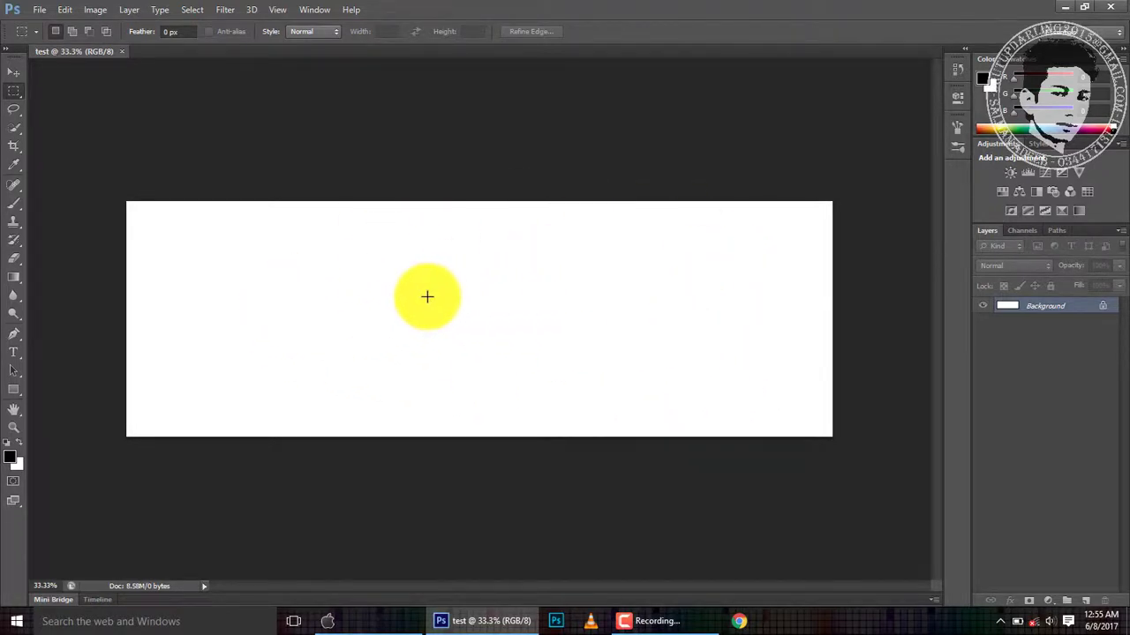
Step: Minimize the open windows to show the desktop and dismiss the CS6ServiceManager.exe system error
{"action": "left_click", "coordinate": [1066, 8]}
{"action": "left_click", "coordinate": [1052, 7]}
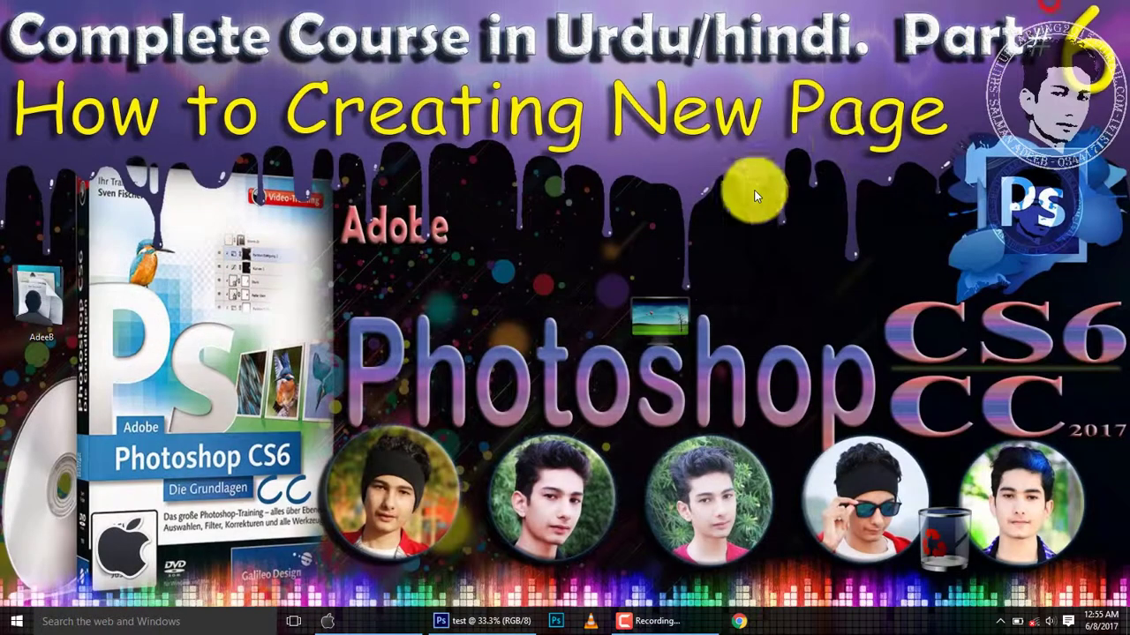
{"action": "right_click", "coordinate": [642, 132]}
{"action": "left_click", "coordinate": [678, 171]}
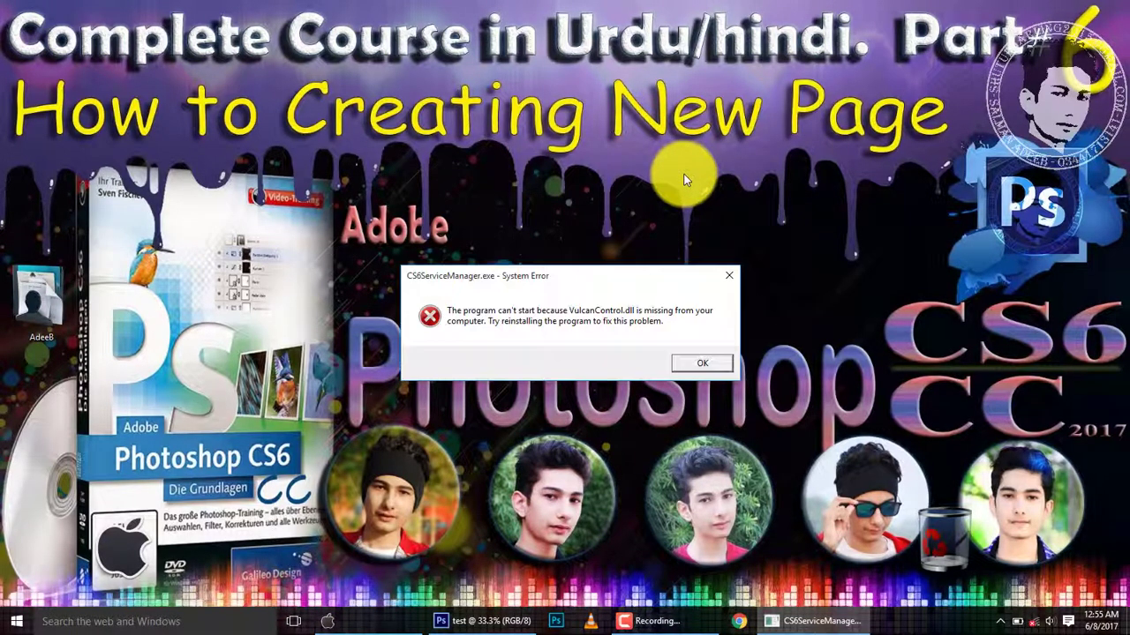
{"action": "left_click", "coordinate": [700, 364]}
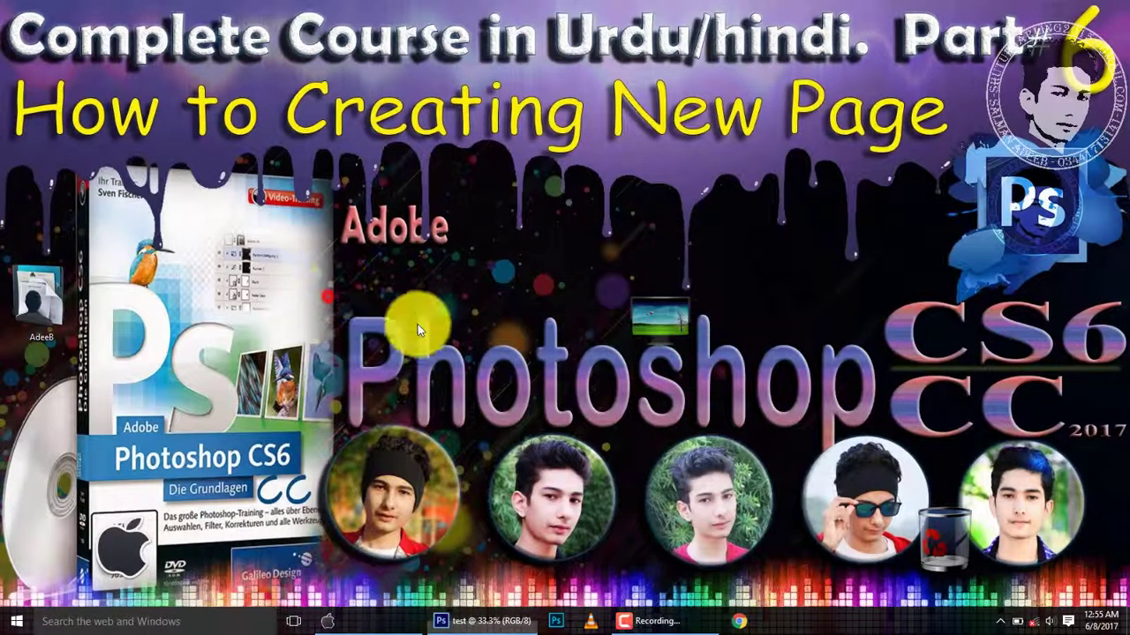
{"action": "left_click_drag", "start_coordinate": [331, 298], "coordinate": [889, 451]}
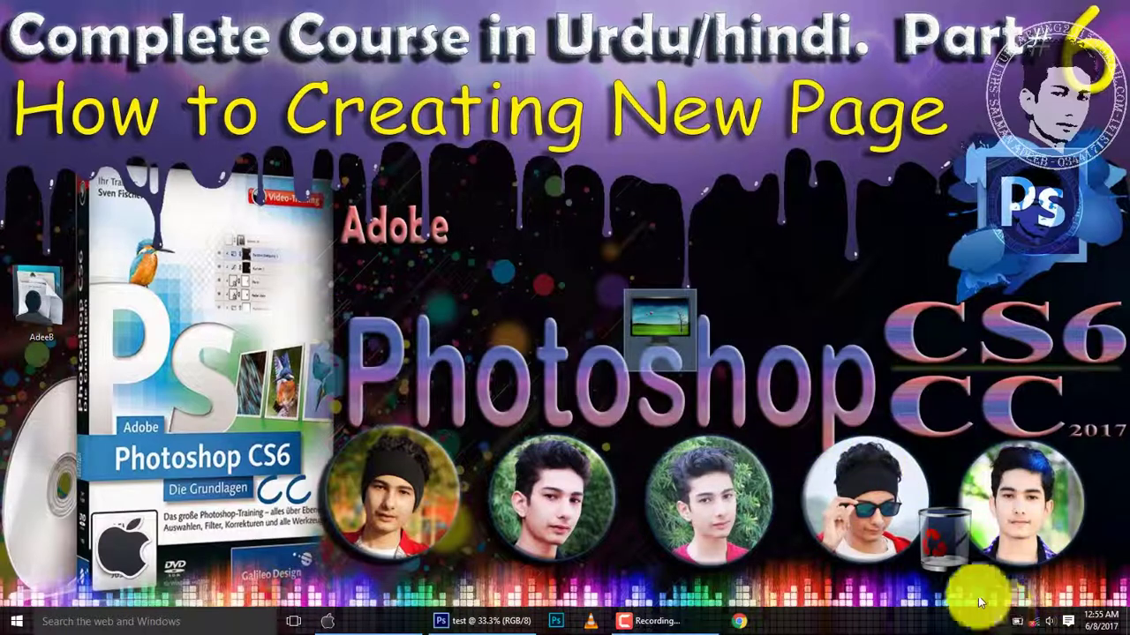